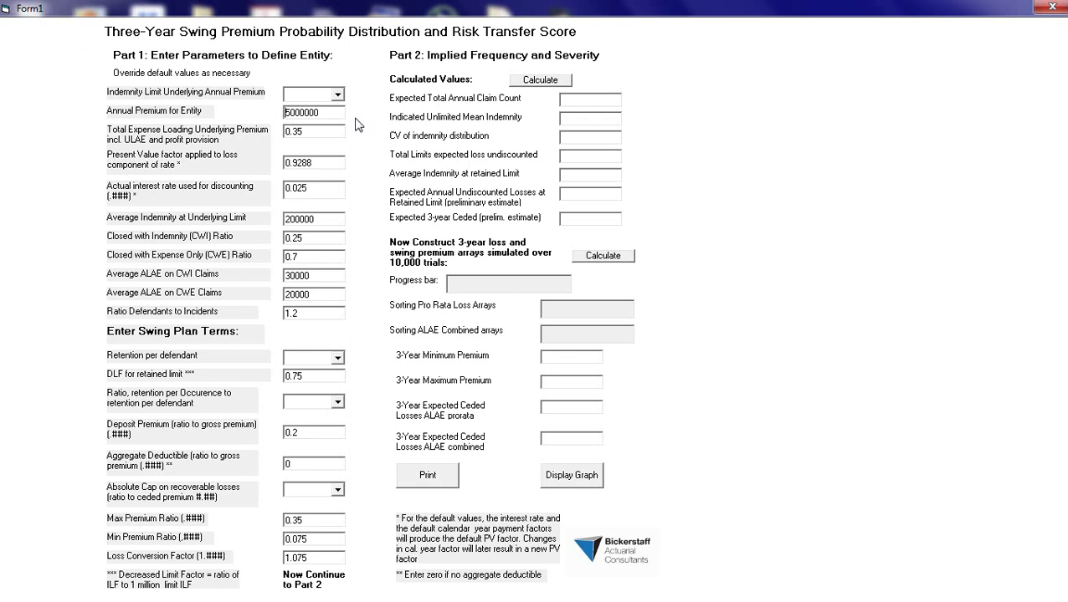
Set the indemnity limit underlying annual premium to 1,000,000 and the retention per defendant to 250,000.
click(338, 98)
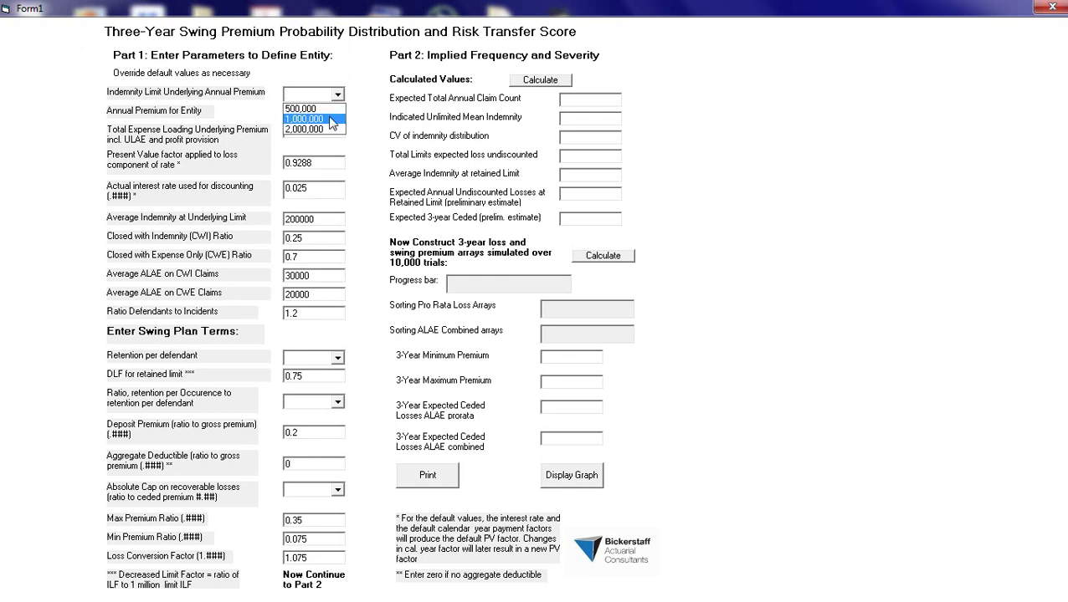
click(329, 118)
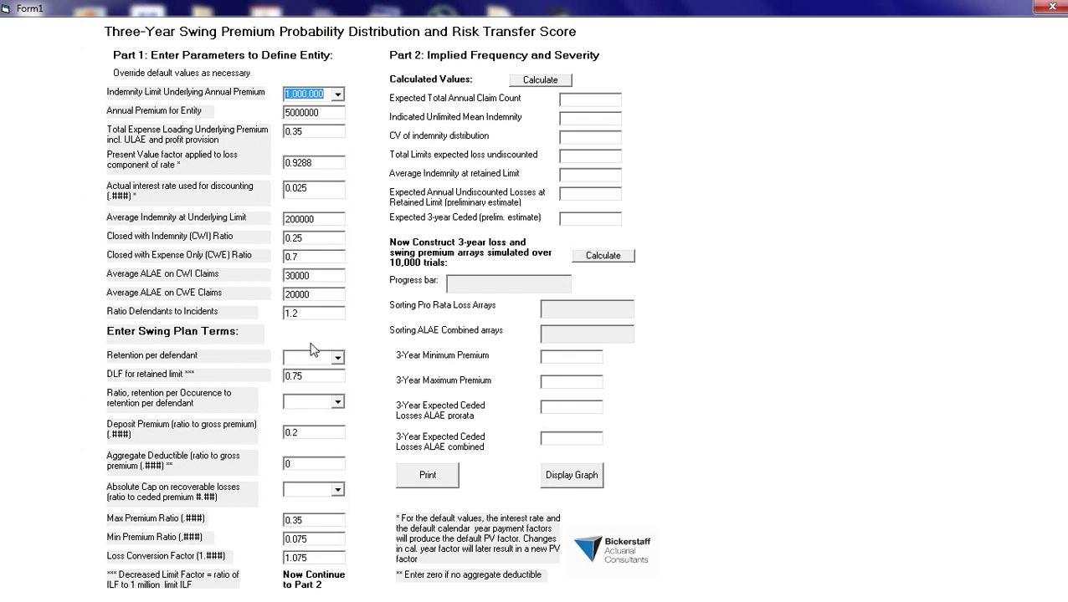
click(338, 359)
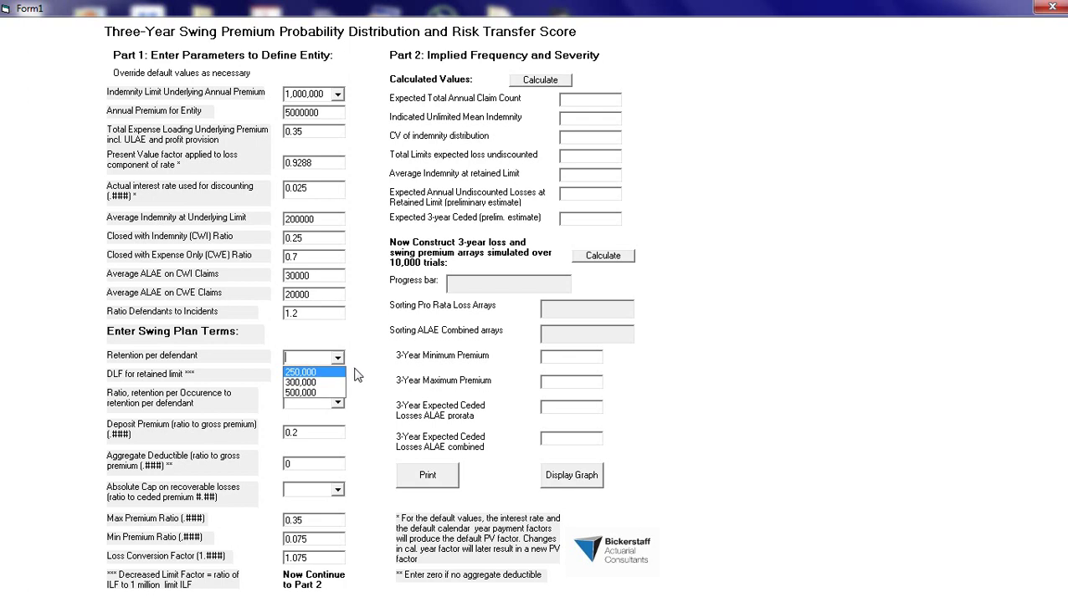
click(309, 373)
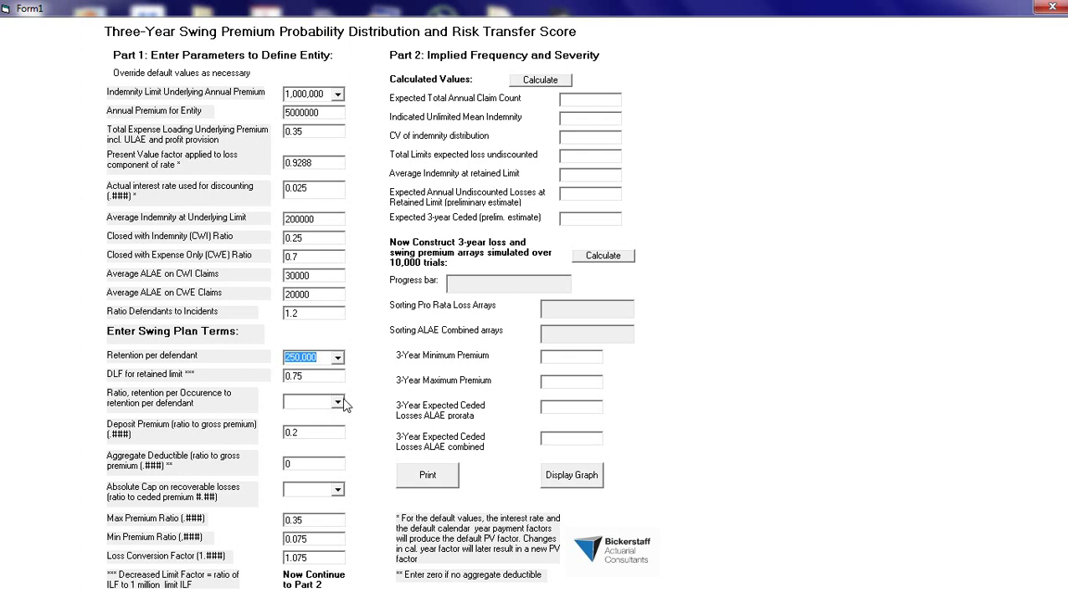
Set the ratio of retention per occurrence to retention per defendant to 1, trying 2 along the way.
click(338, 402)
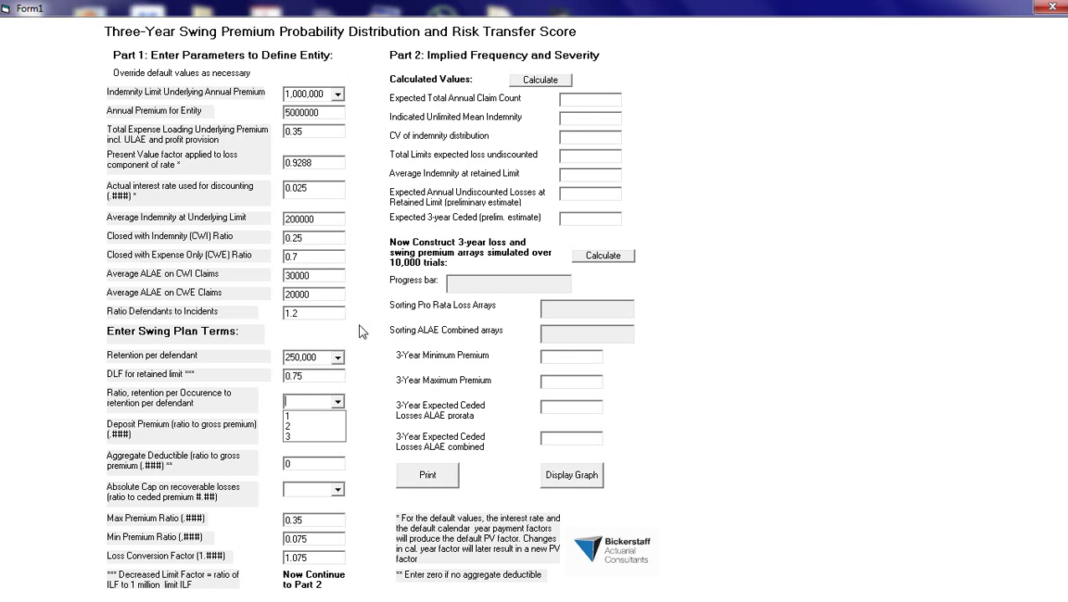
click(338, 404)
click(340, 406)
click(316, 416)
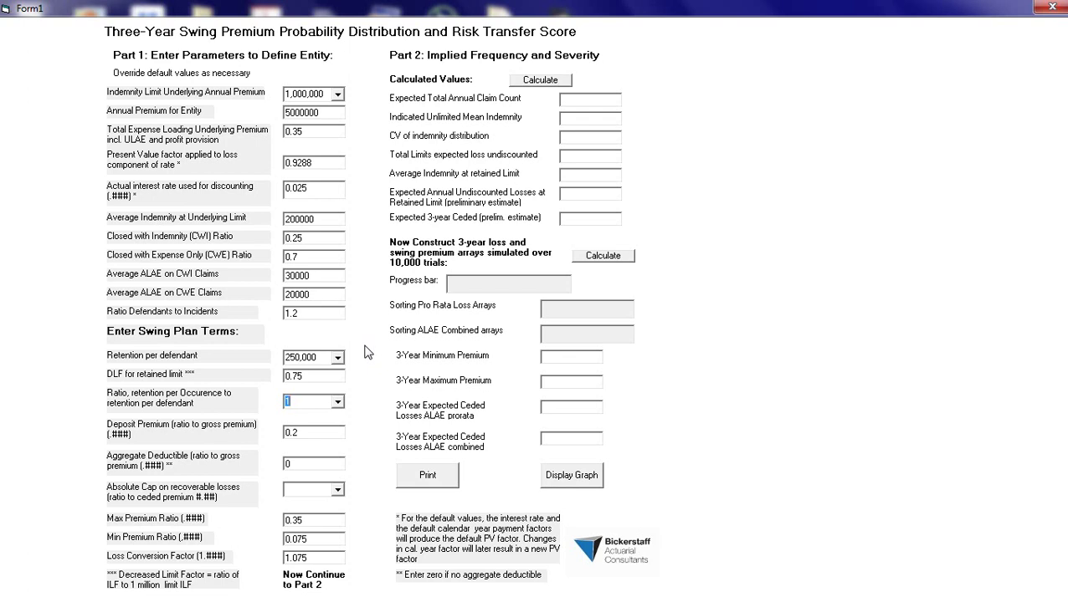
click(338, 403)
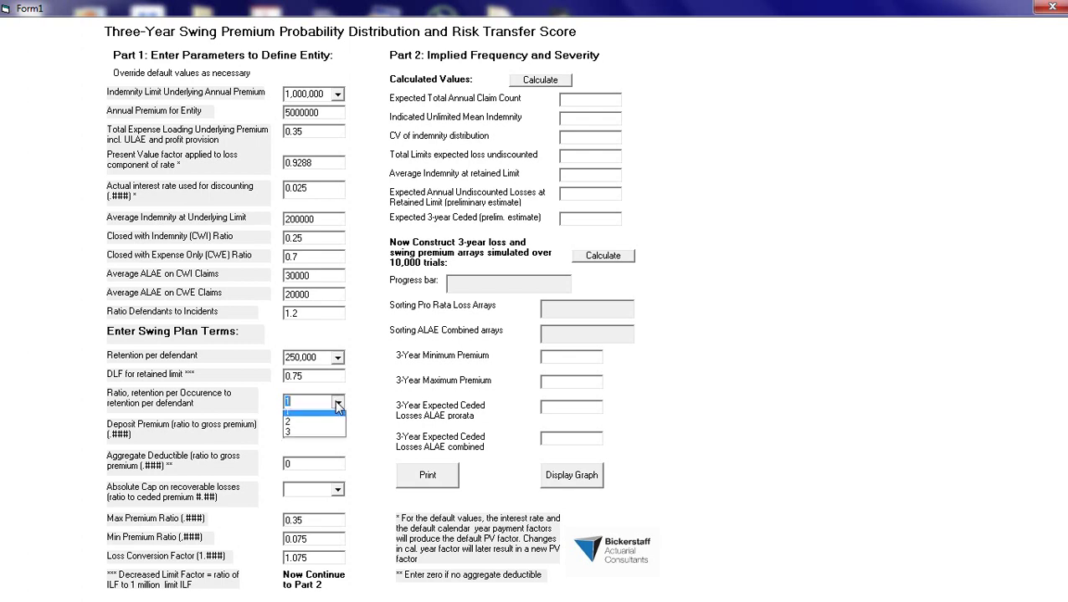
click(323, 427)
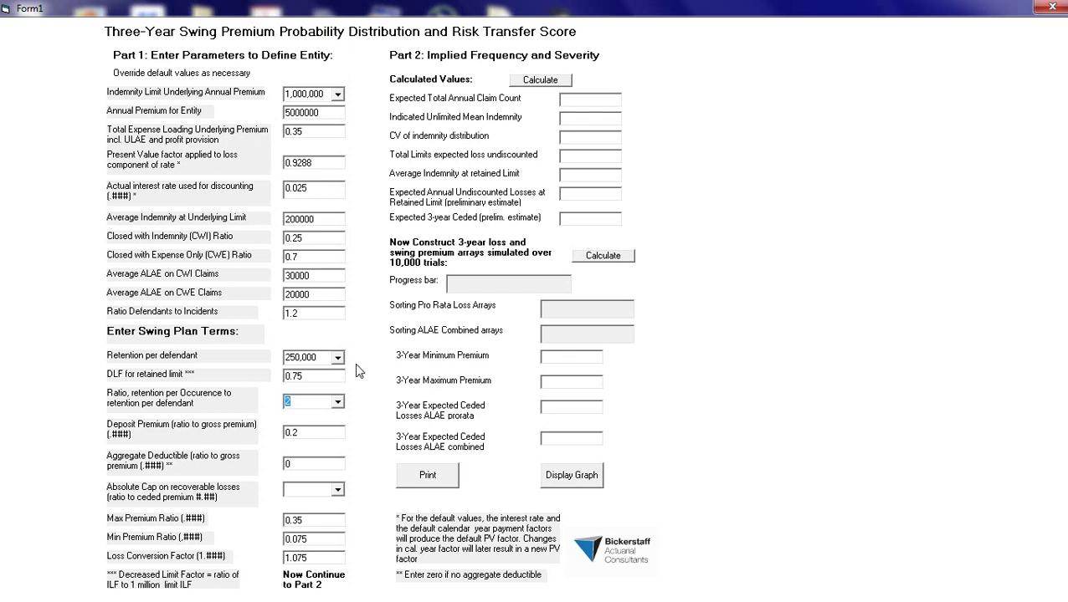
click(338, 403)
click(316, 416)
Try an aggregate deductible ratio of .15 and return it to 0.
click(292, 466)
key(BackSpace)
text(.15)
key(BackSpace)
key(BackSpace)
key(BackSpace)
text(0)
Set the absolute cap on recoverable losses to 2.5 and calculate the implied frequency and severity values.
click(338, 491)
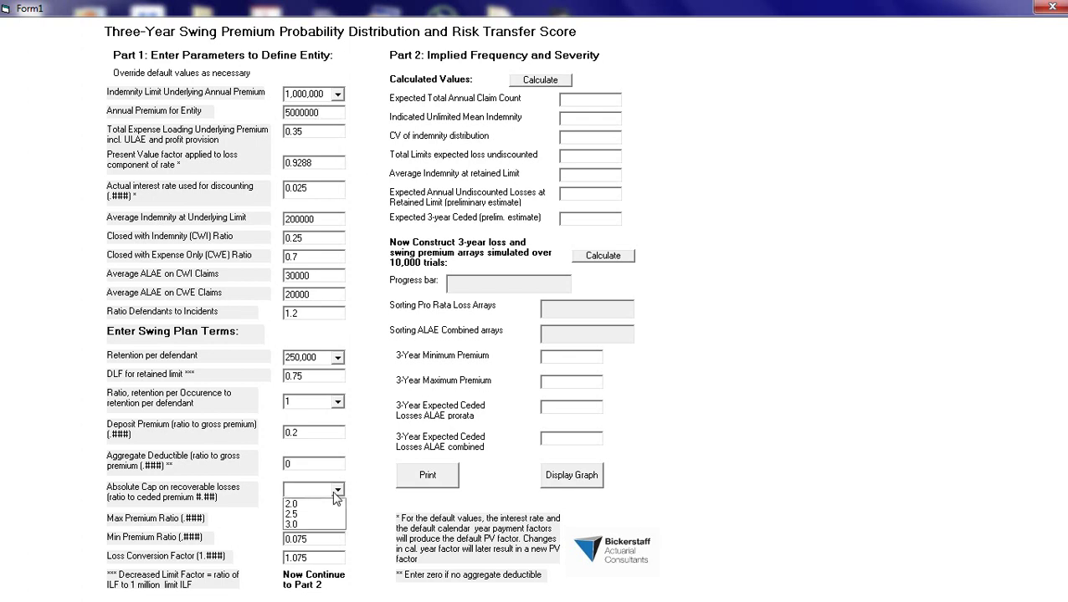
click(316, 514)
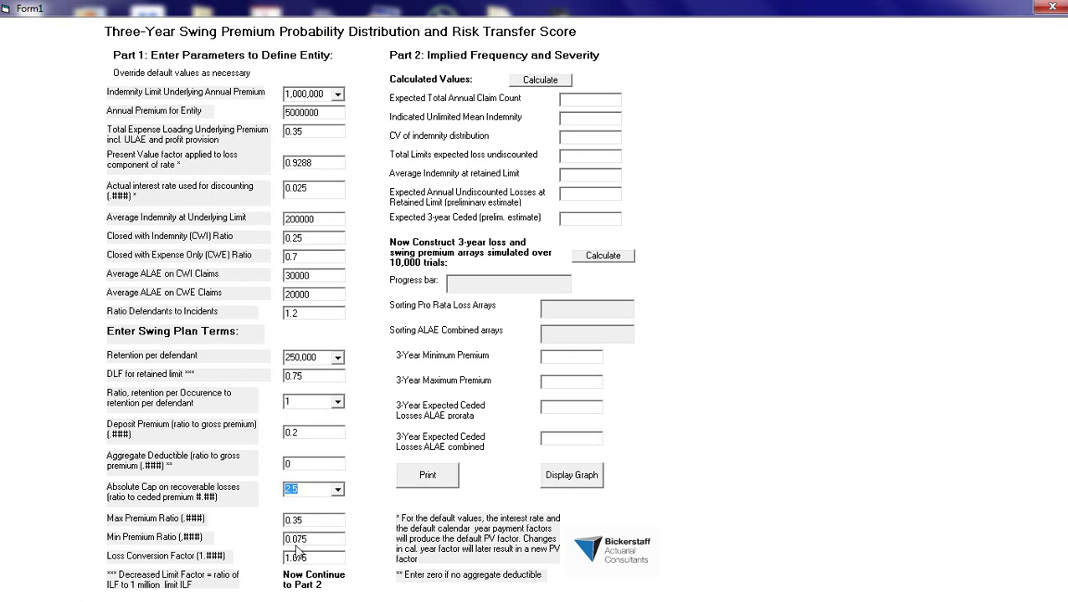
click(326, 126)
click(552, 81)
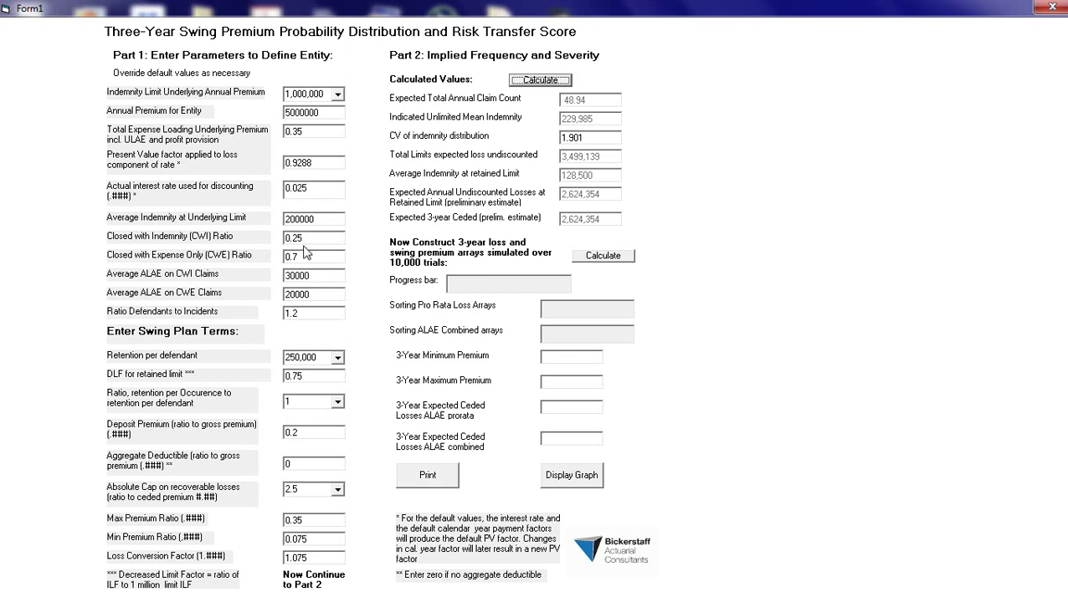
click(302, 256)
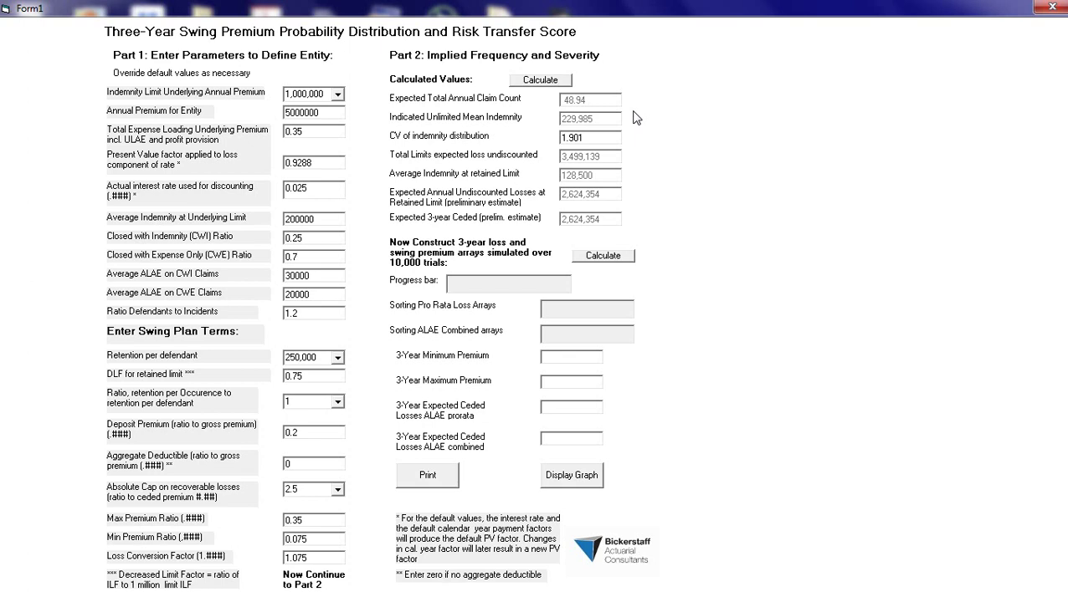
Run the 10,000-trial simulation of the 3-year loss and swing premium arrays and open the graph form.
click(604, 256)
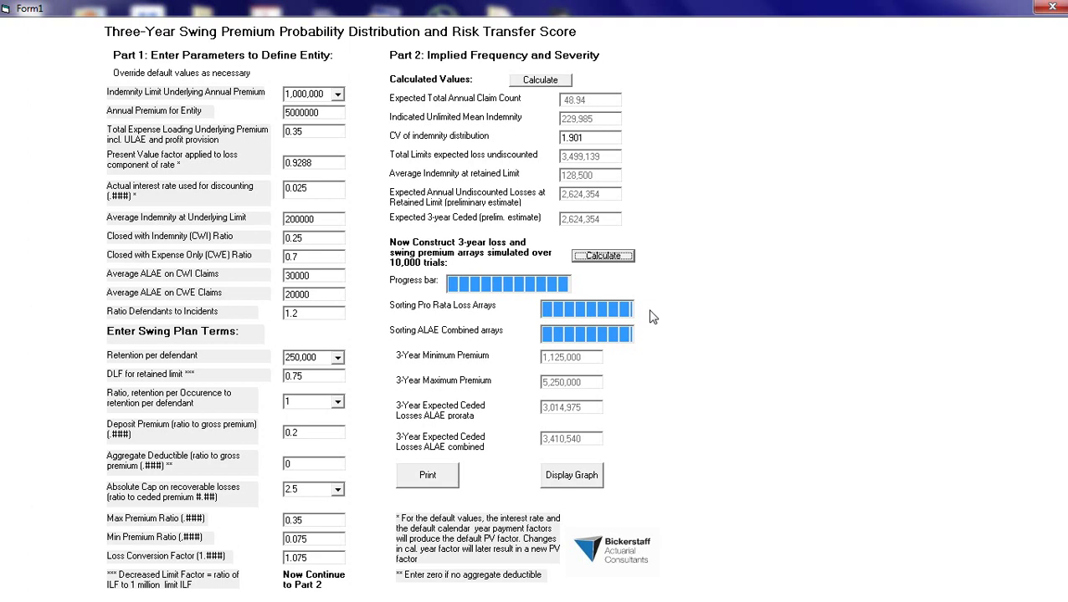
click(569, 481)
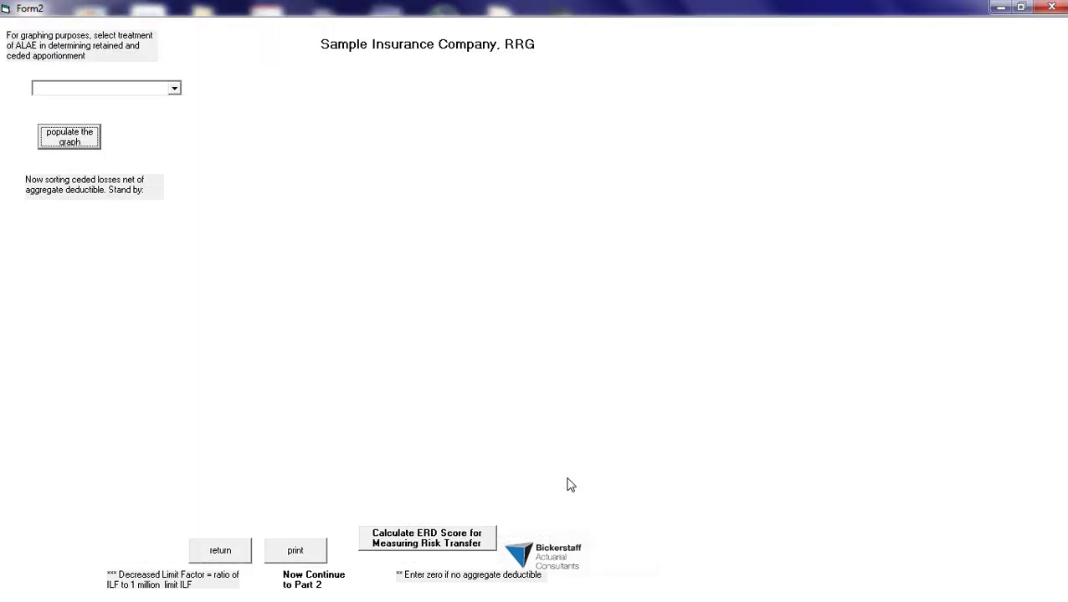
Plot the probability distribution of ceded losses and swing premium with the ALAE ProRata treatment and inspect the swing premium curve.
click(178, 89)
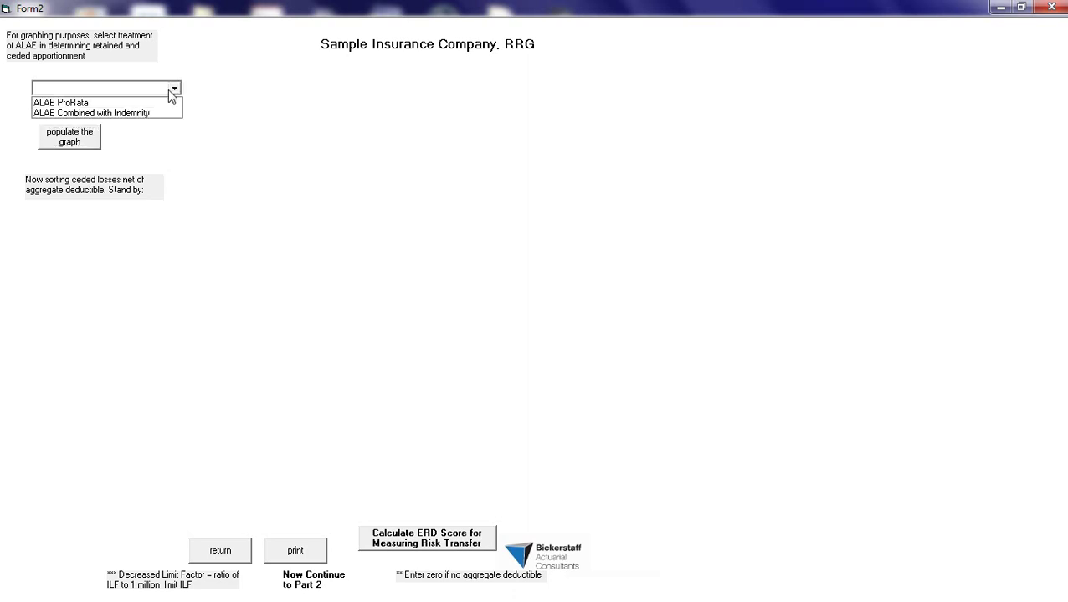
click(119, 106)
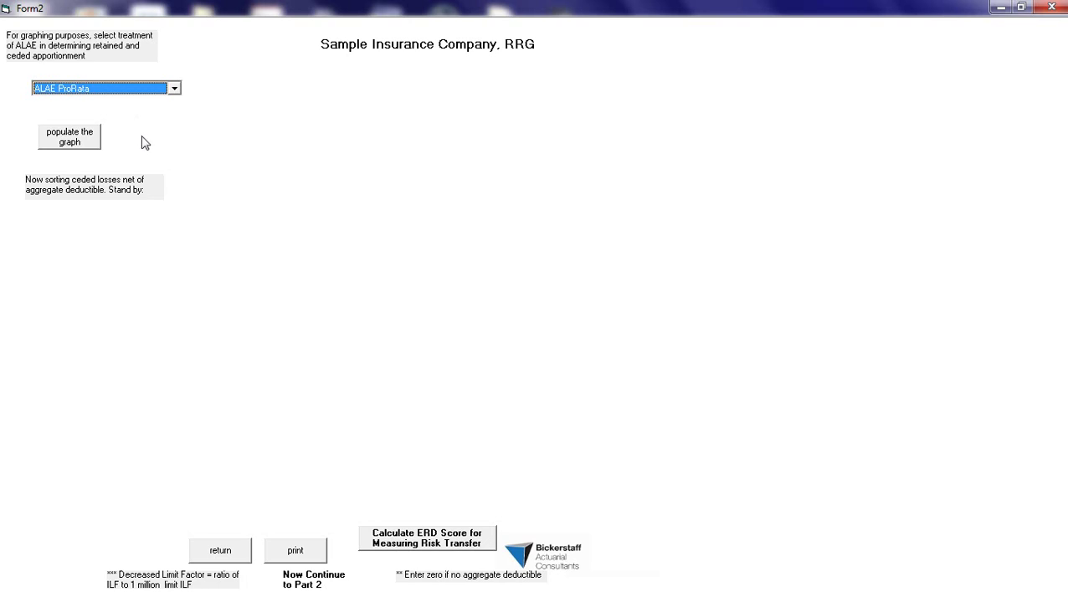
click(77, 145)
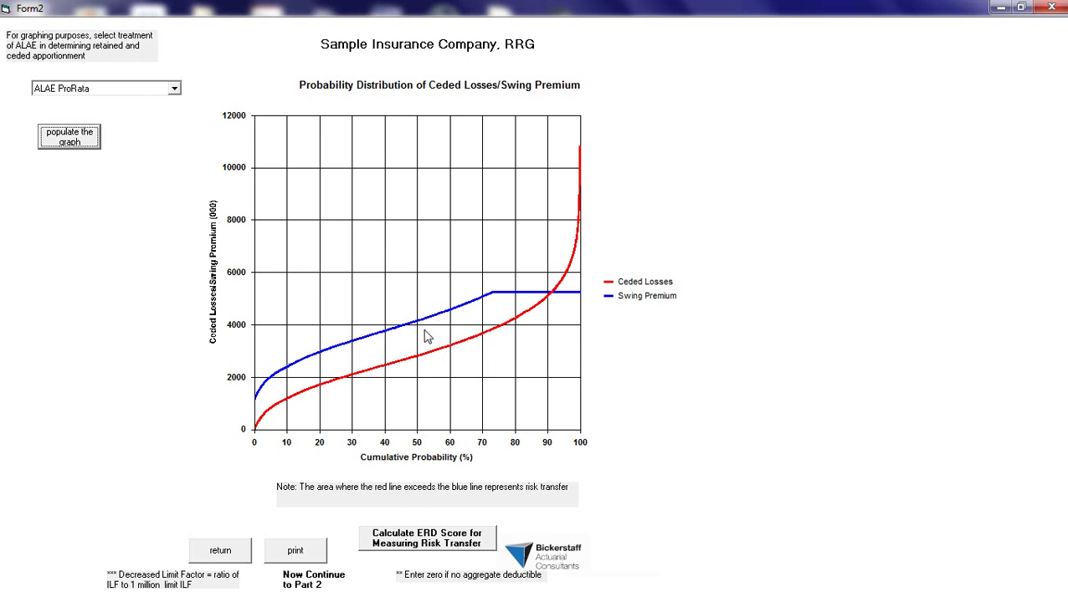
click(497, 299)
click(497, 300)
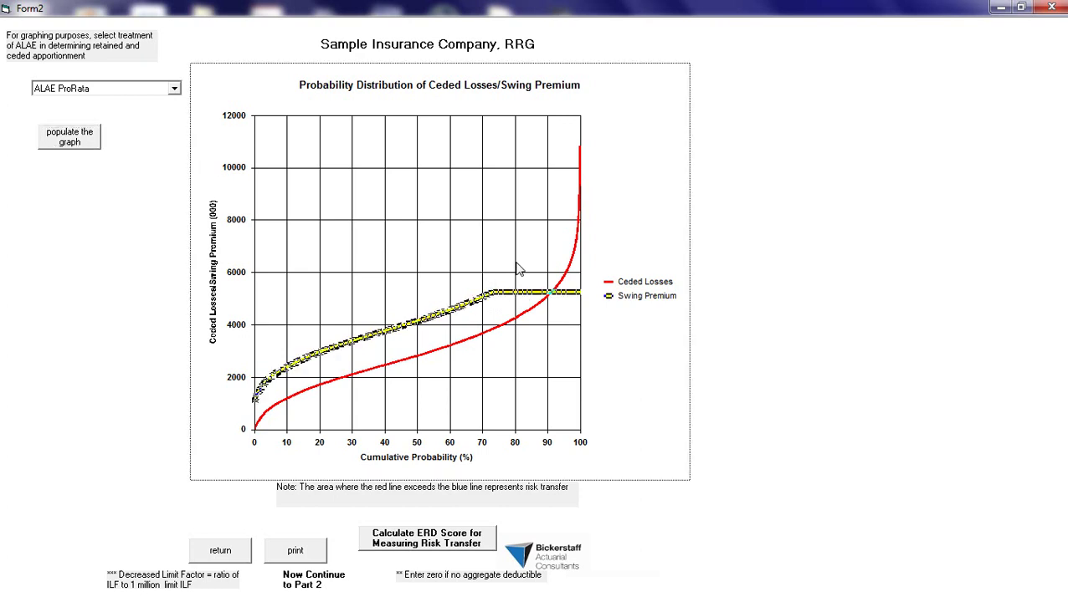
click(617, 238)
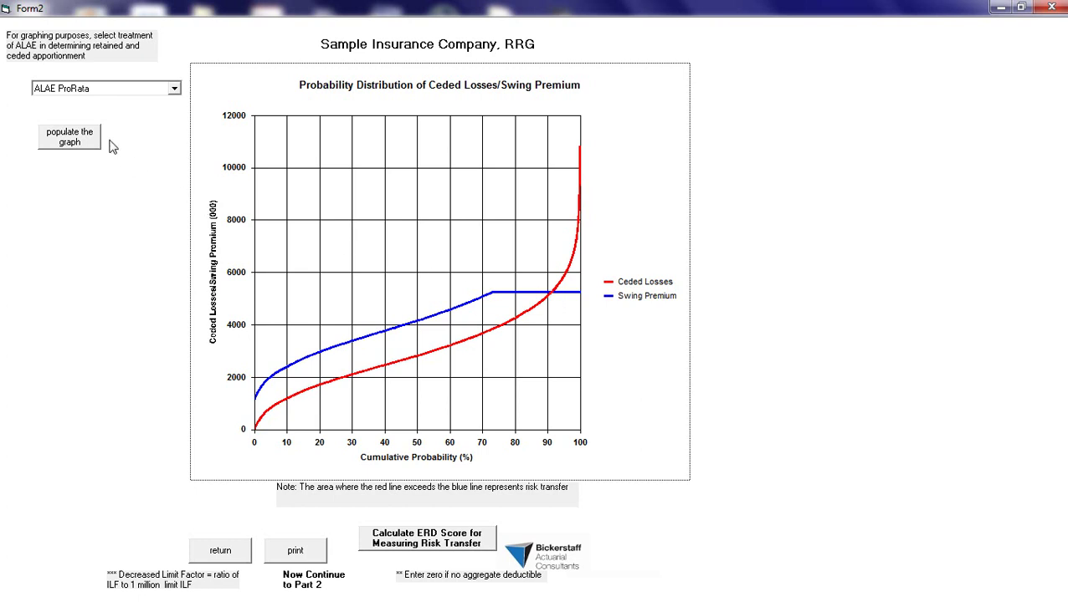
Replot the graph with ALAE Combined with Indemnity and inspect the ceded losses curve.
click(173, 88)
click(148, 117)
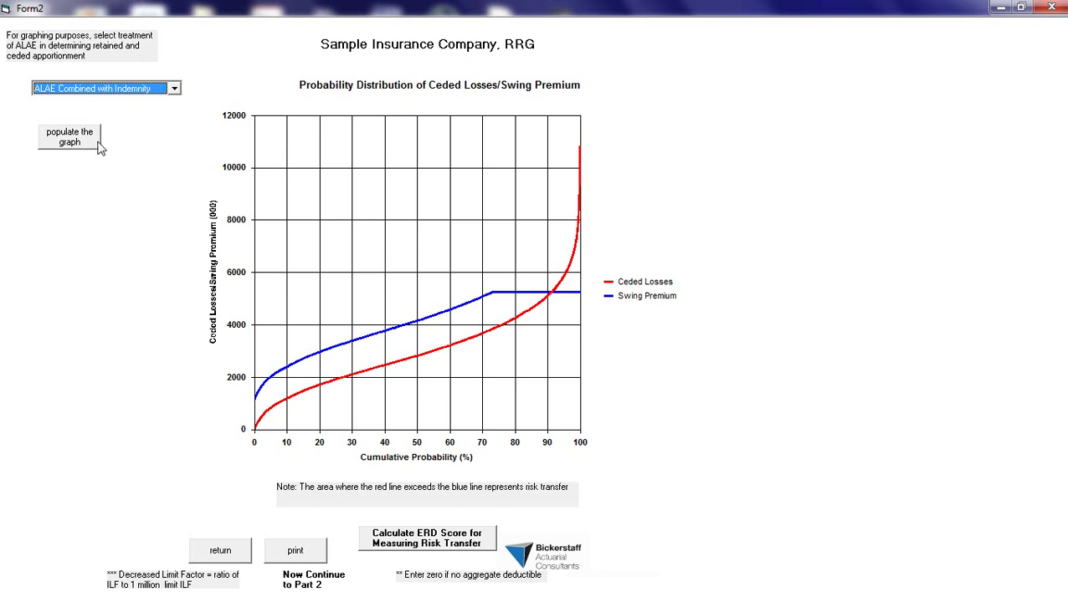
click(65, 144)
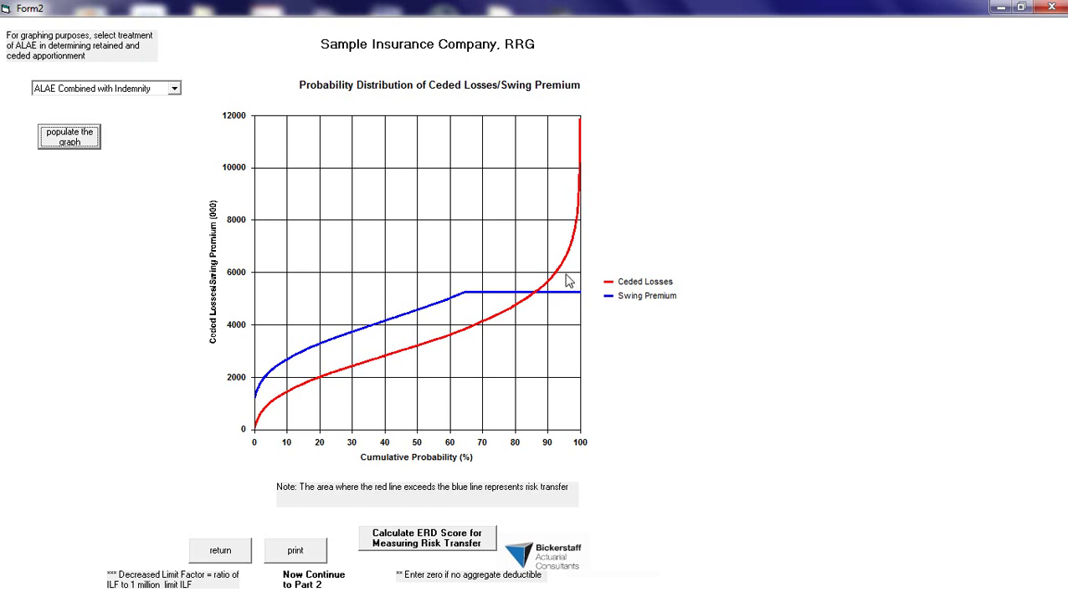
click(573, 266)
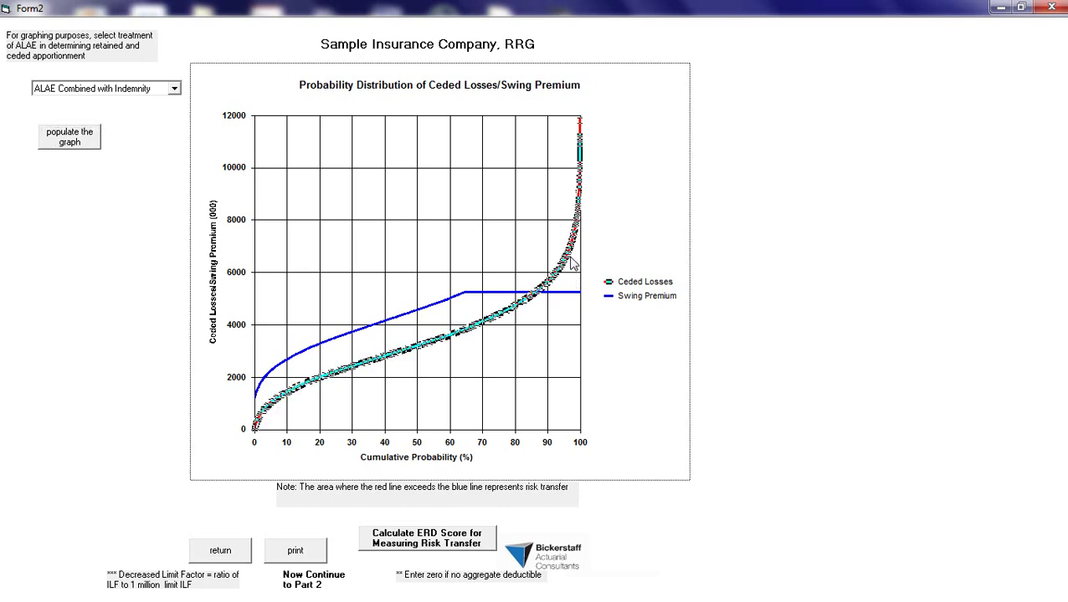
click(604, 266)
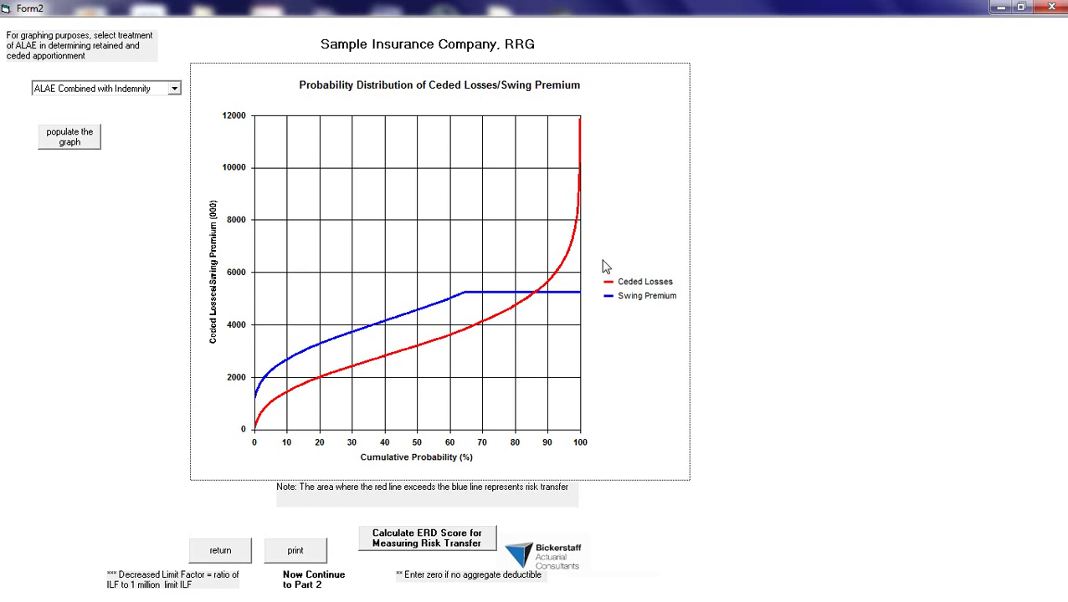
Open the ALAE treatment choices for the graph.
click(174, 89)
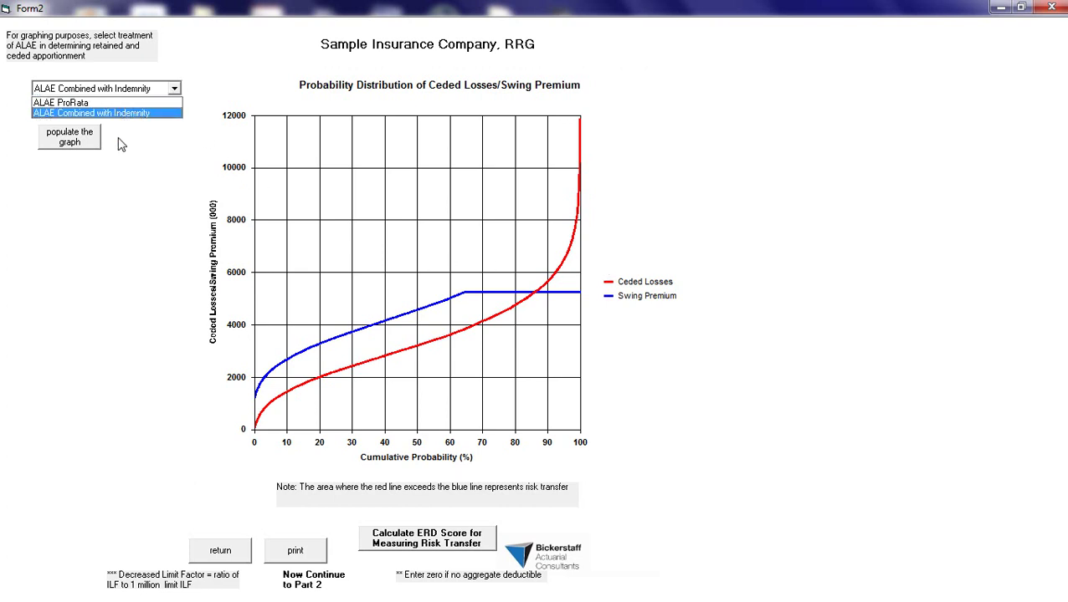